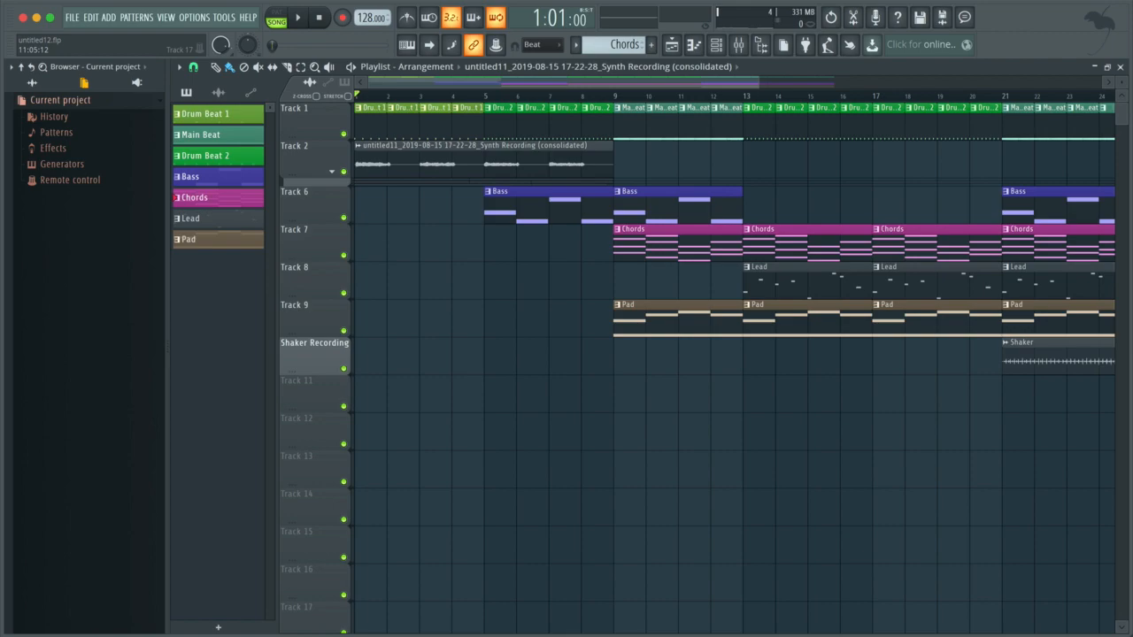
Play the arrangement from bar 5 and arm the Synth Recording mixer track for recording.
click(487, 97)
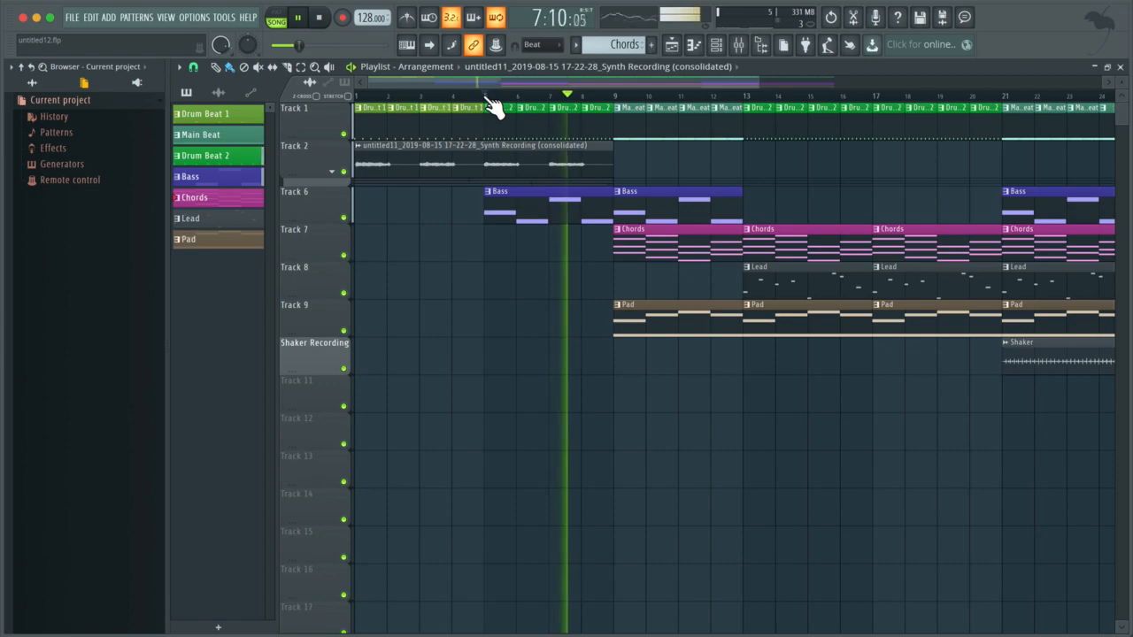
key(space)
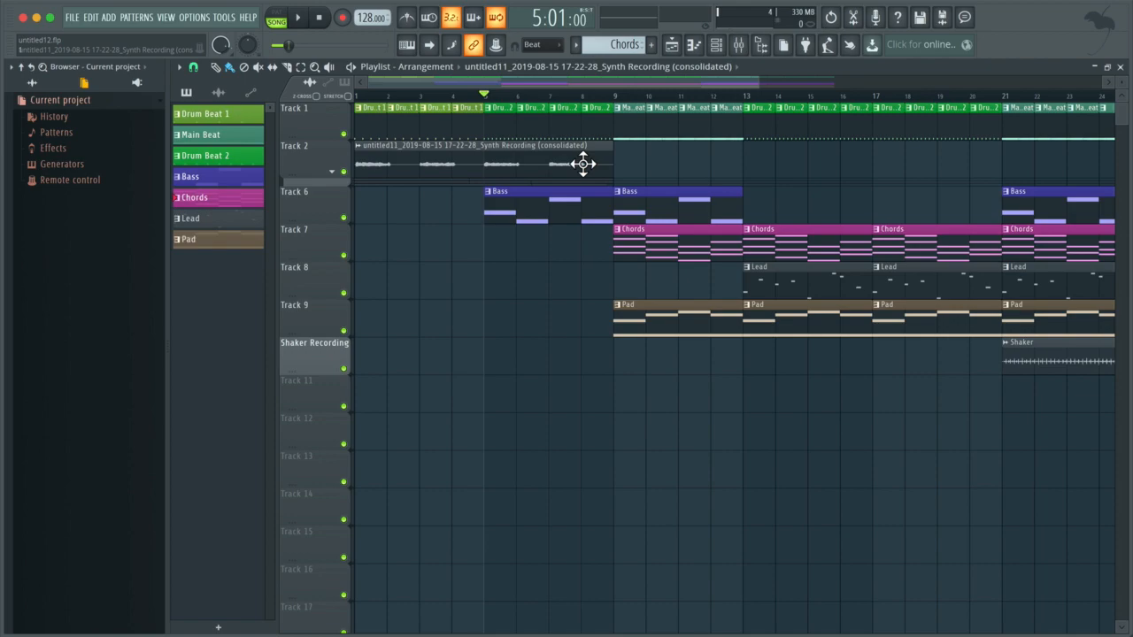
key(F9)
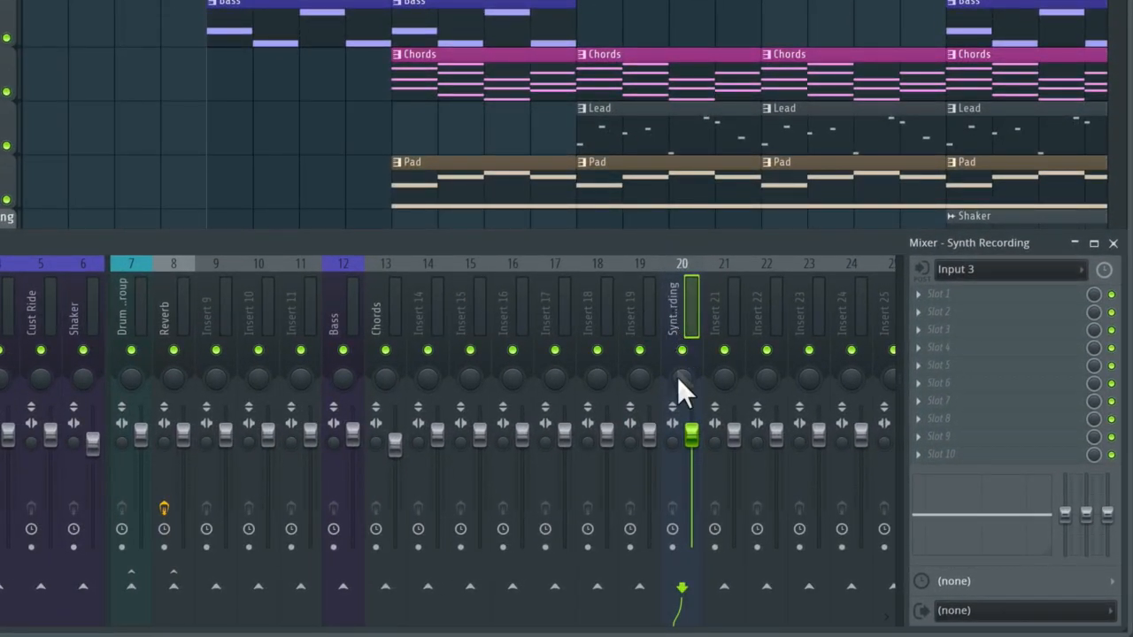
click(672, 548)
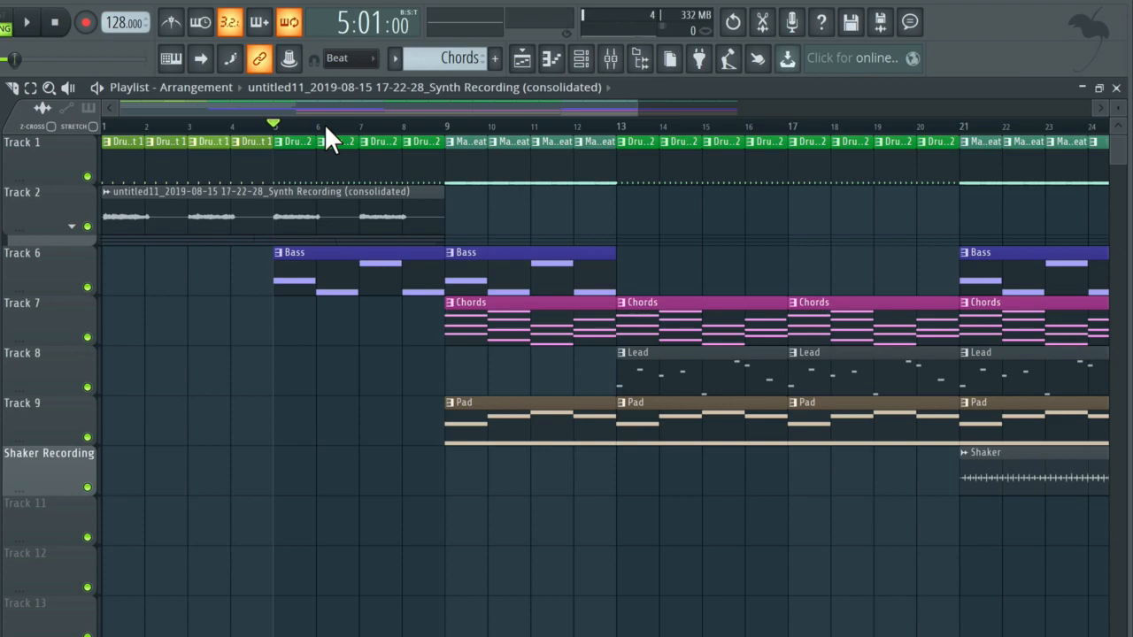
Add a timeline marker named "In" and place it at bar 6.
key(alt+t)
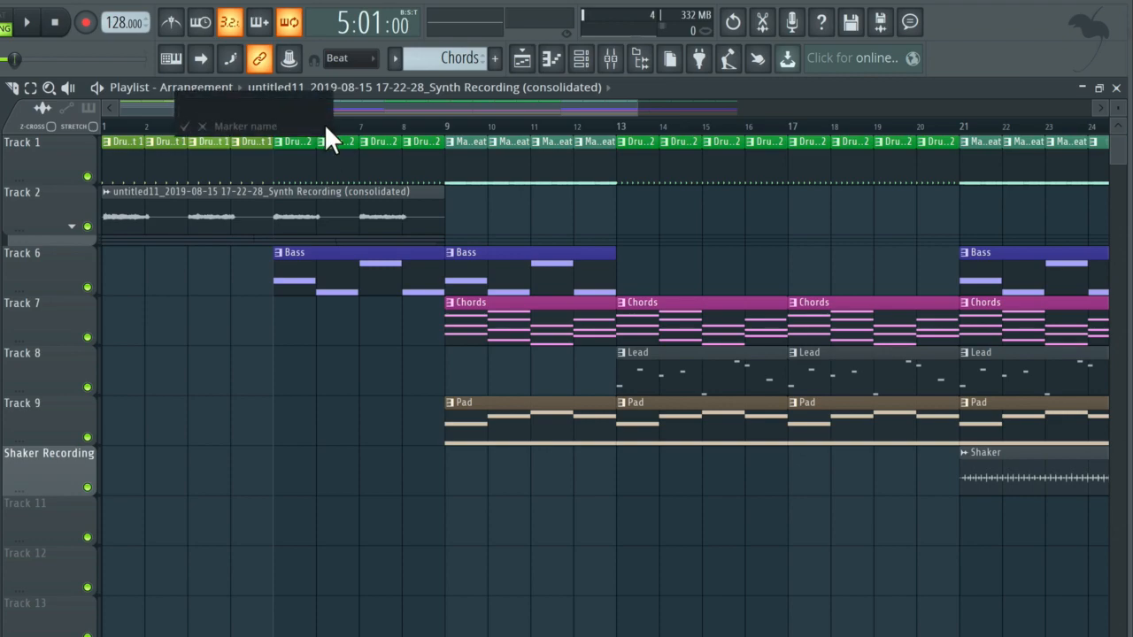
text(In)
key(Return)
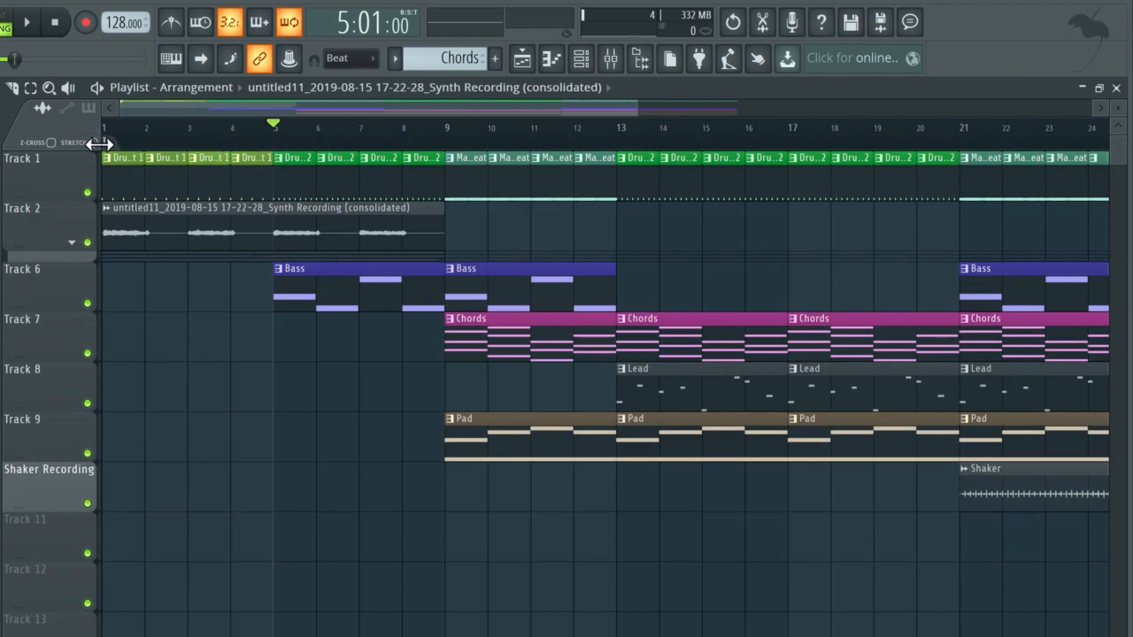
drag(99, 143, 321, 165)
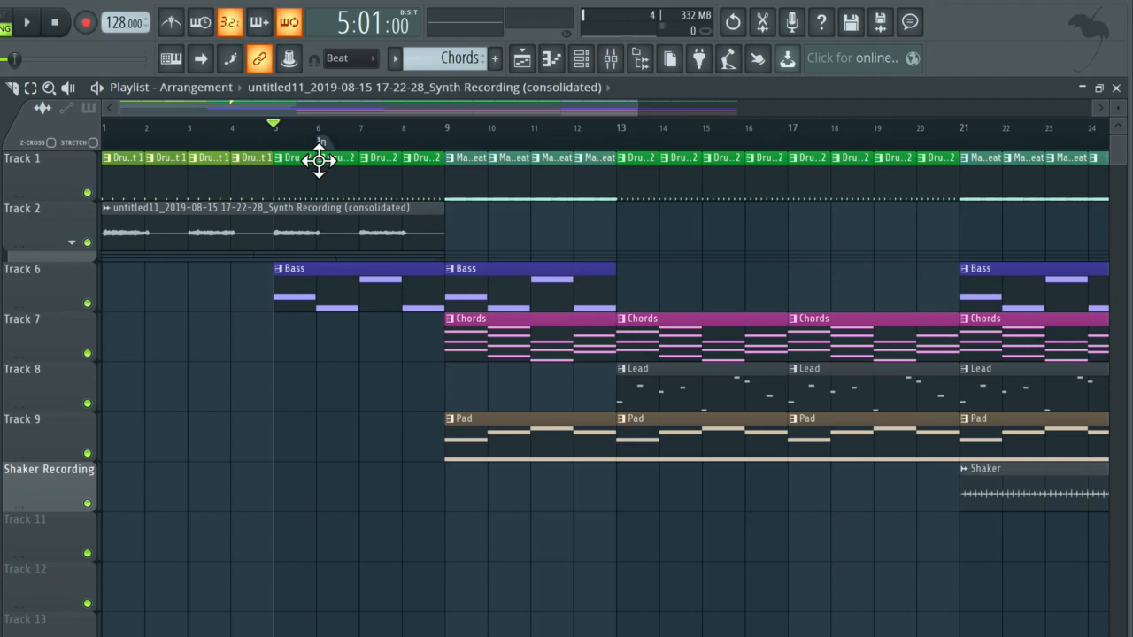
Add a timeline marker named "Out" and place it at bar 9.
double_click(319, 160)
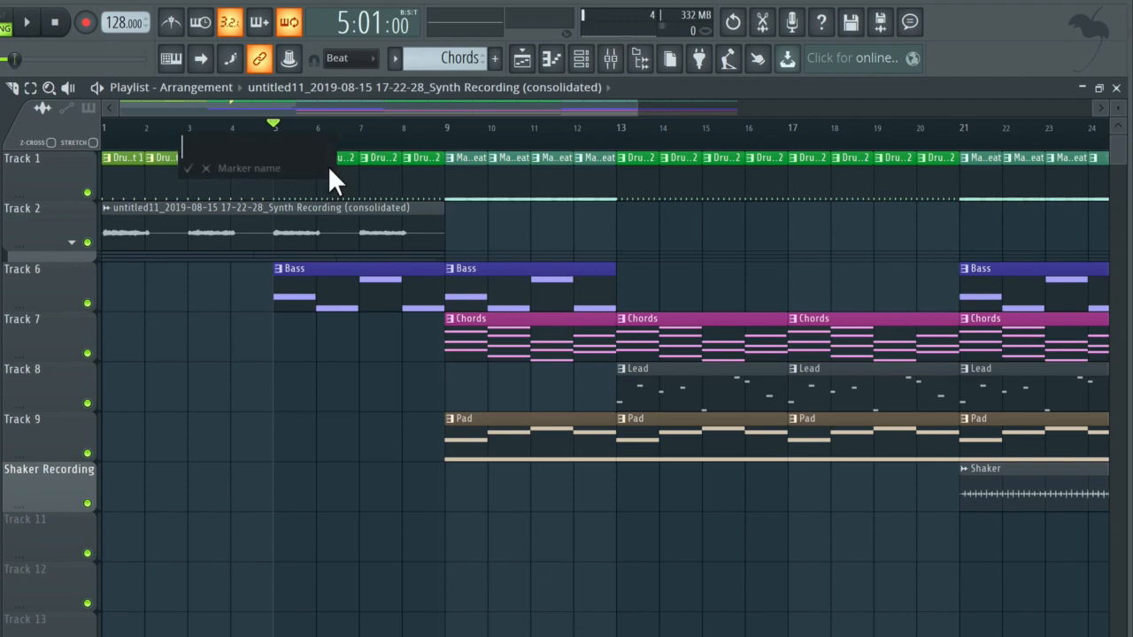
text(Out)
key(Escape)
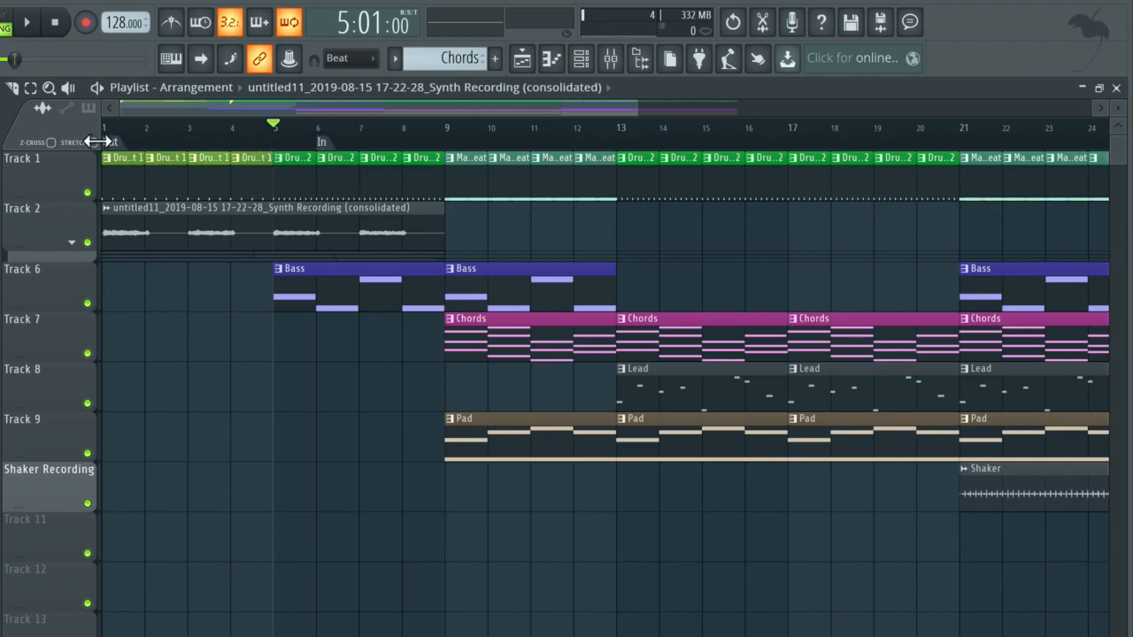
drag(98, 142, 431, 193)
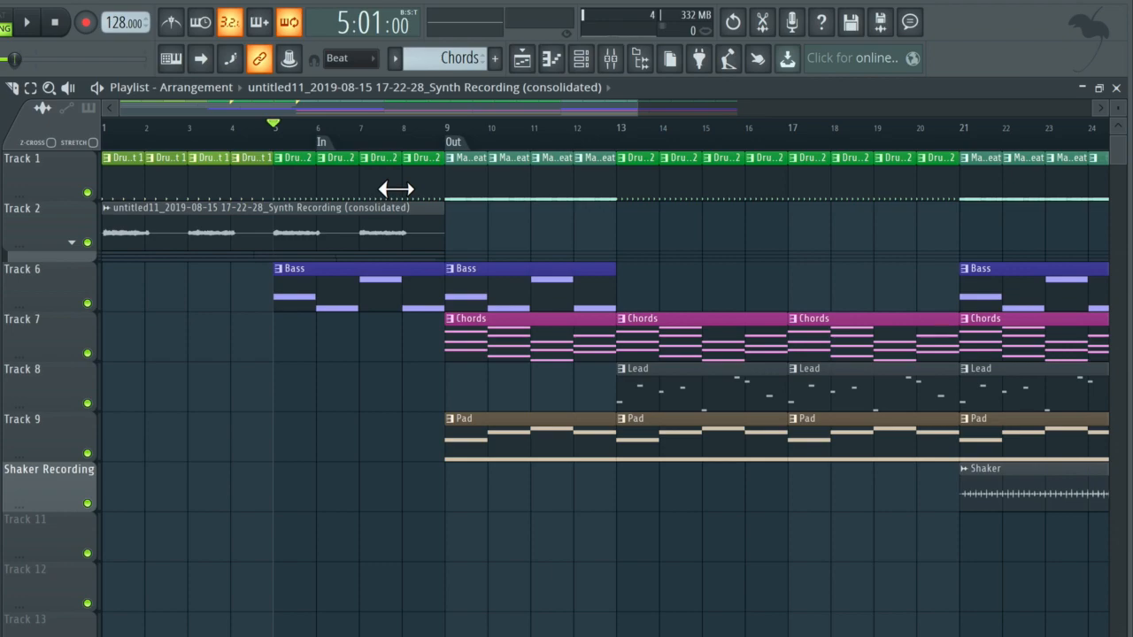
Fine-position the In marker at about 6:09:05 and the Out marker at about 8:10:02.
scroll(395, 189, up, 5)
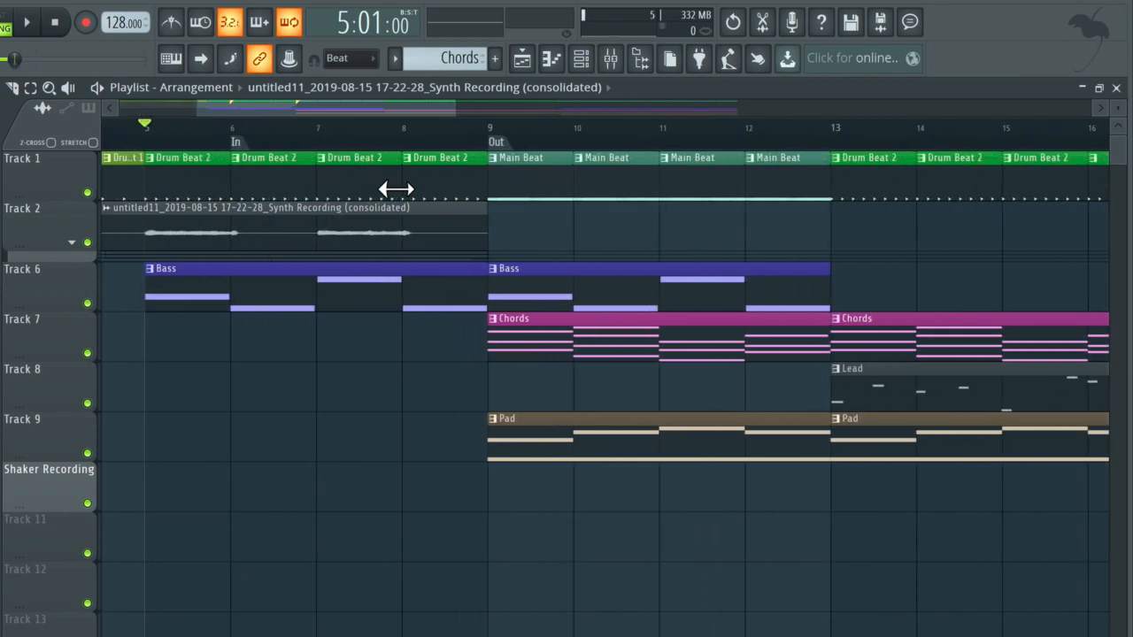
scroll(395, 188, up, 3)
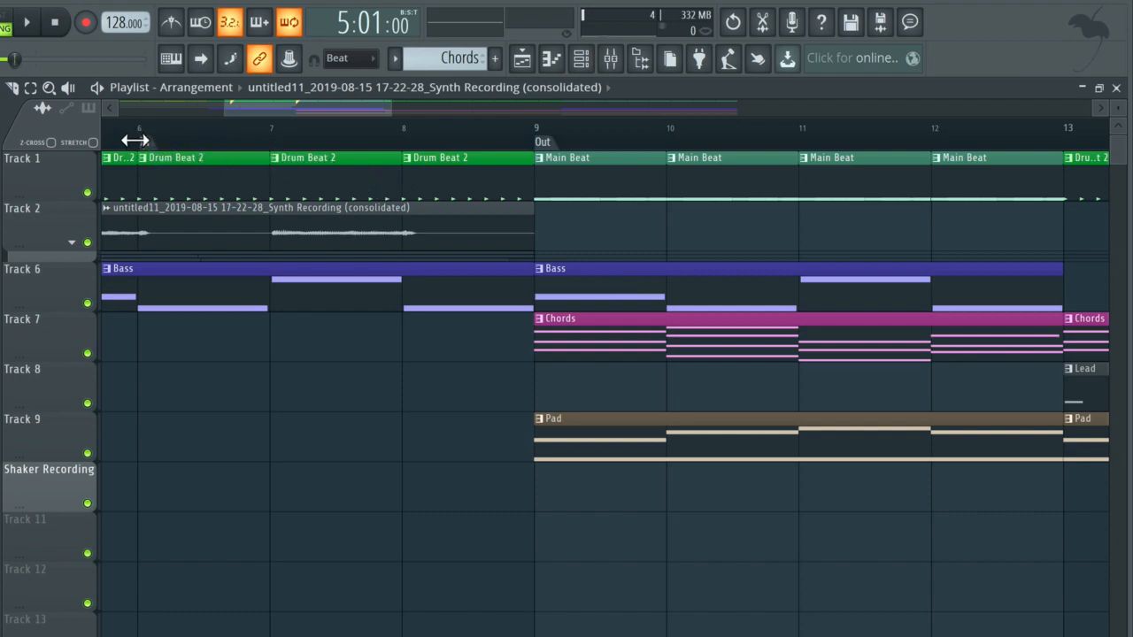
drag(135, 140, 201, 144)
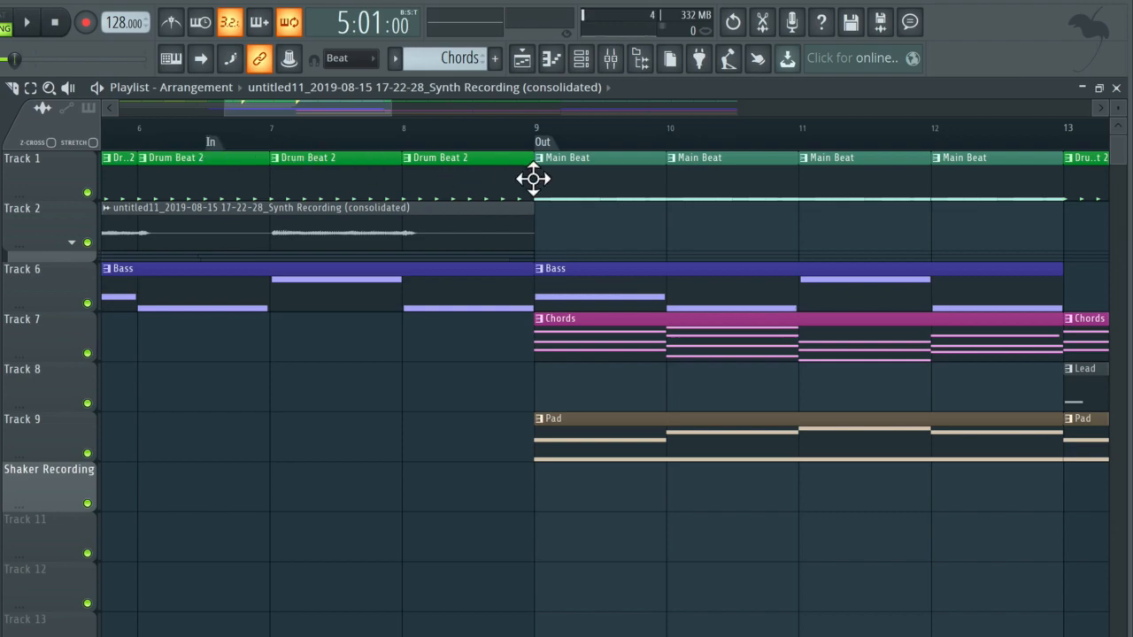
drag(537, 143, 475, 146)
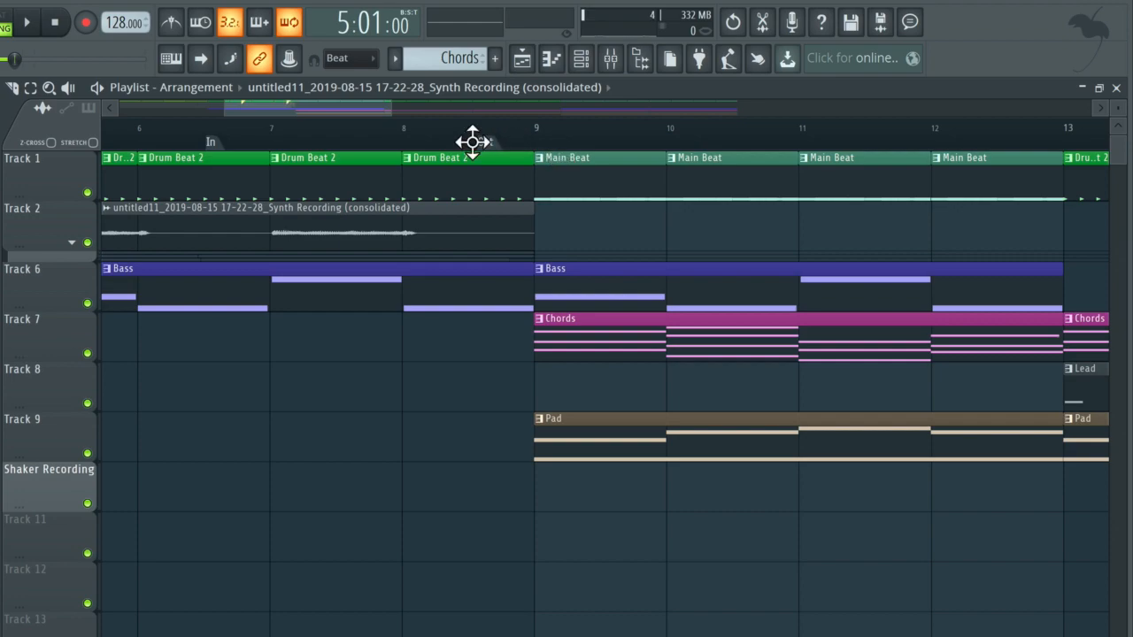
Set the In marker's action to Punch in recording and the Out marker's action to Punch out recording.
right_click(214, 143)
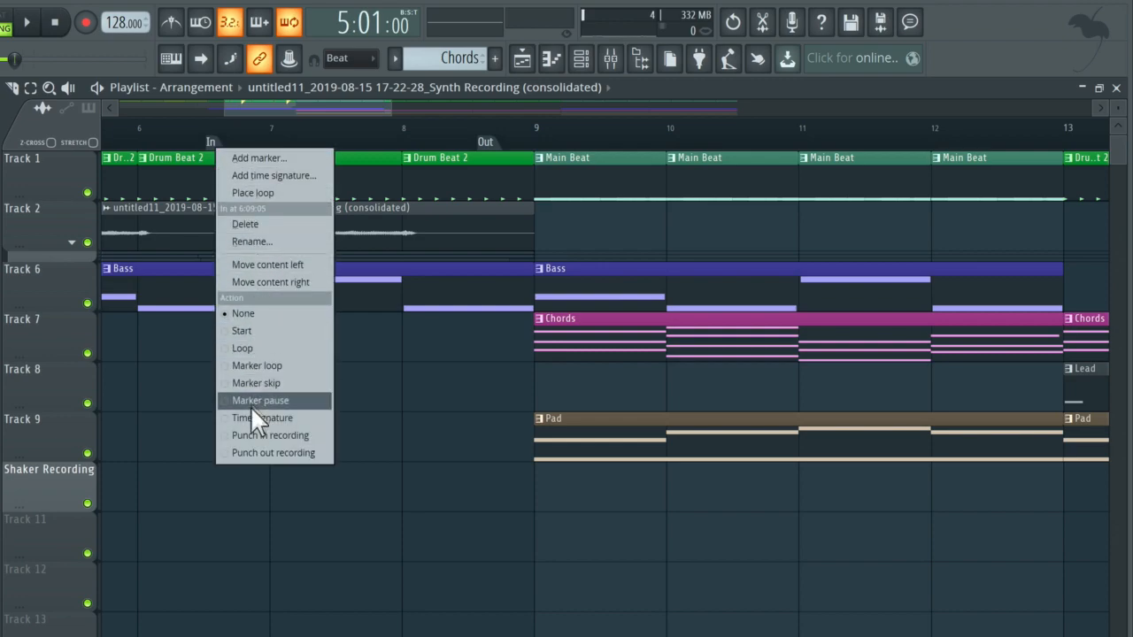
click(305, 434)
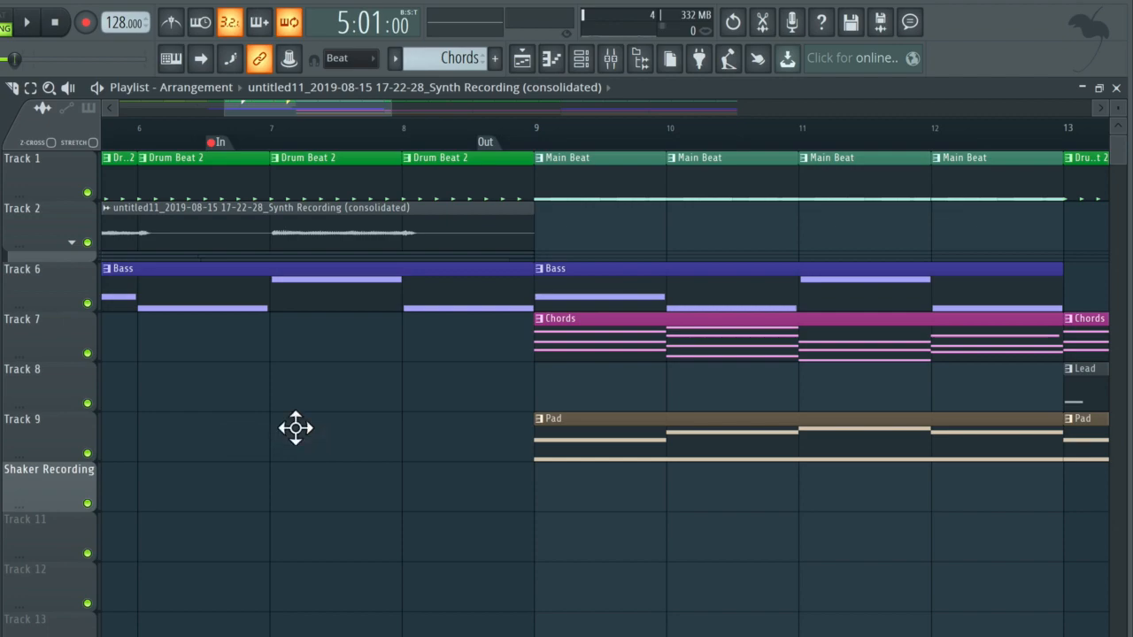
right_click(489, 143)
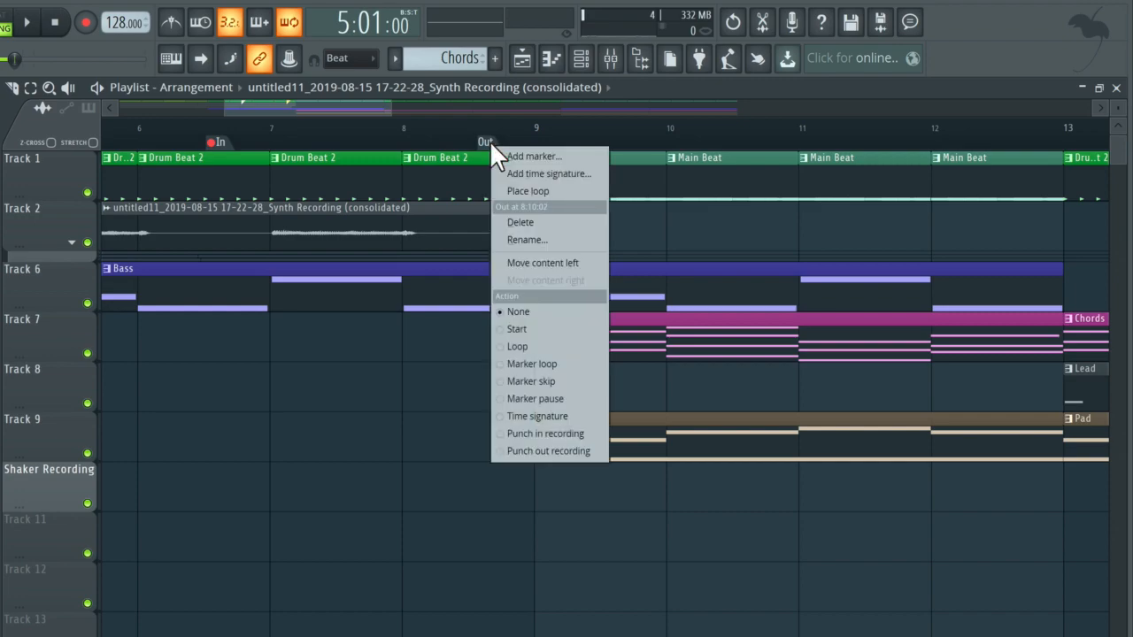
click(541, 454)
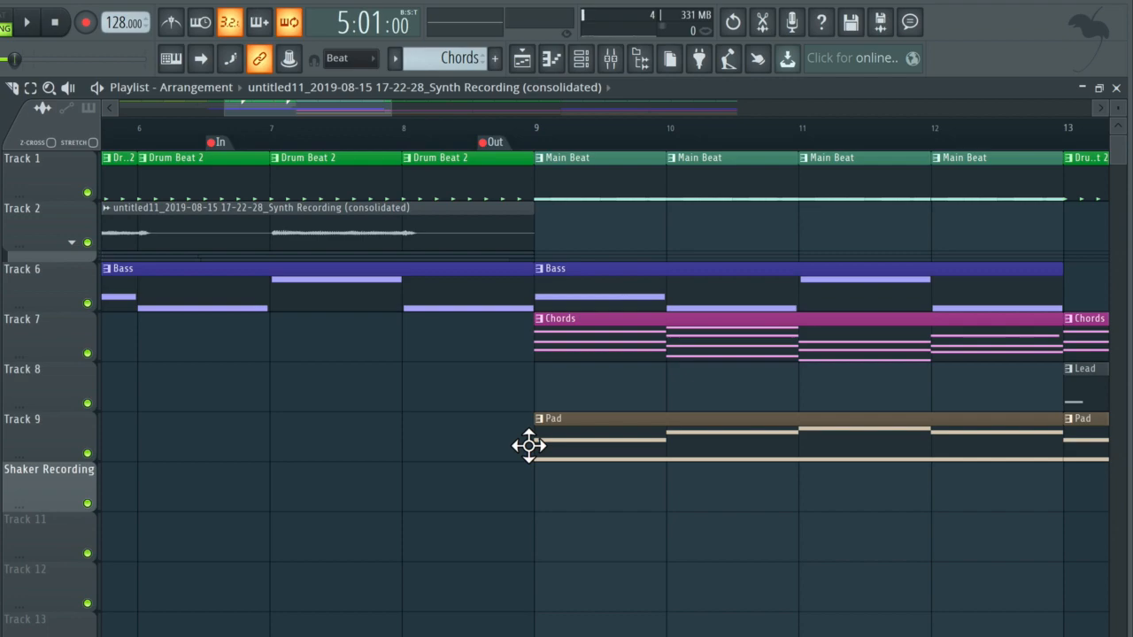
Mute Track 2 and record a new synth take from bar 5 through the punch range.
scroll(529, 445, down, 5)
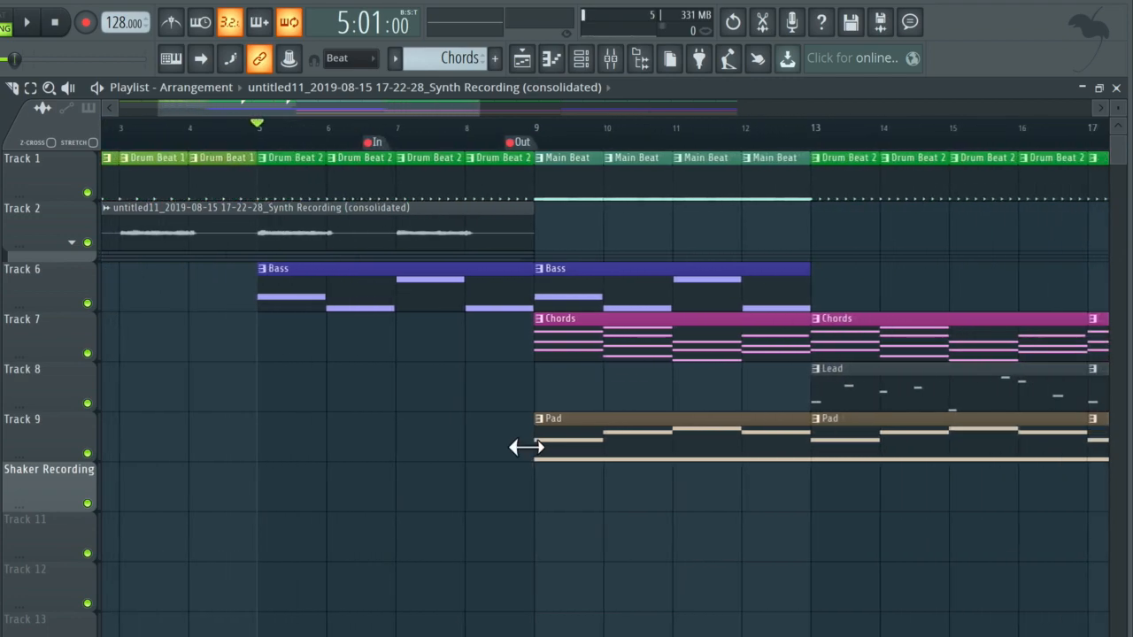
scroll(526, 447, down, 1)
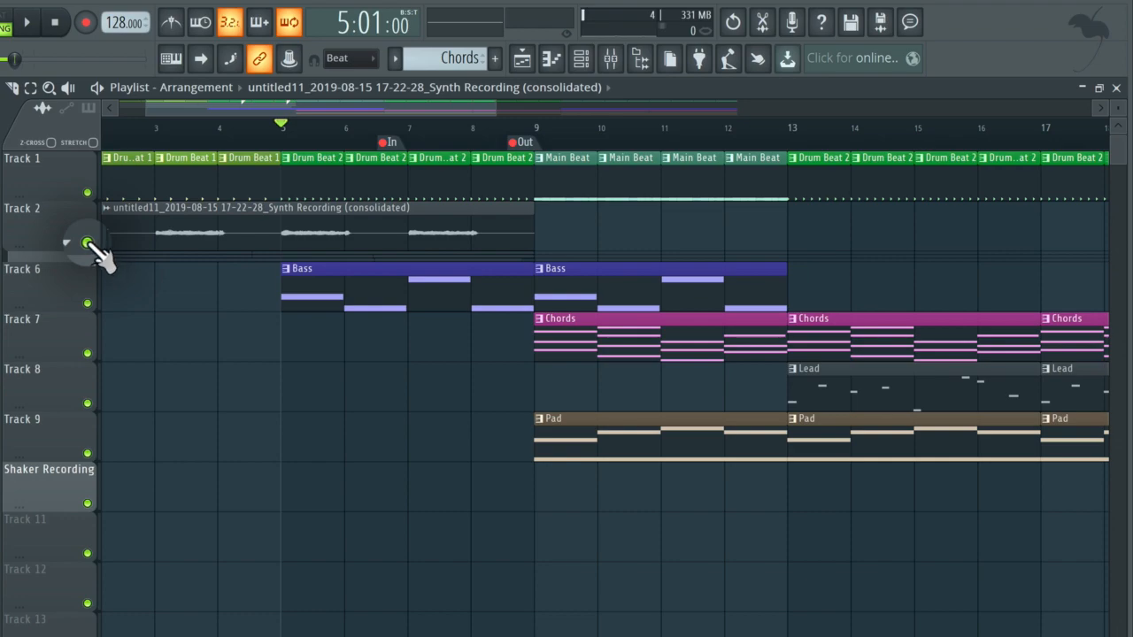
click(87, 242)
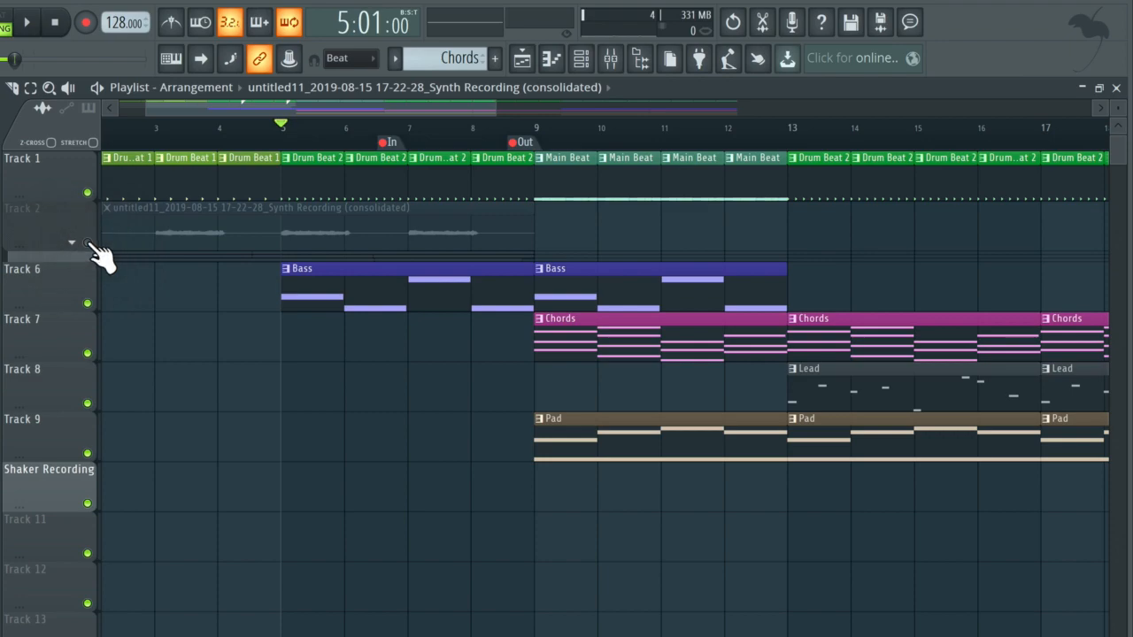
key(space)
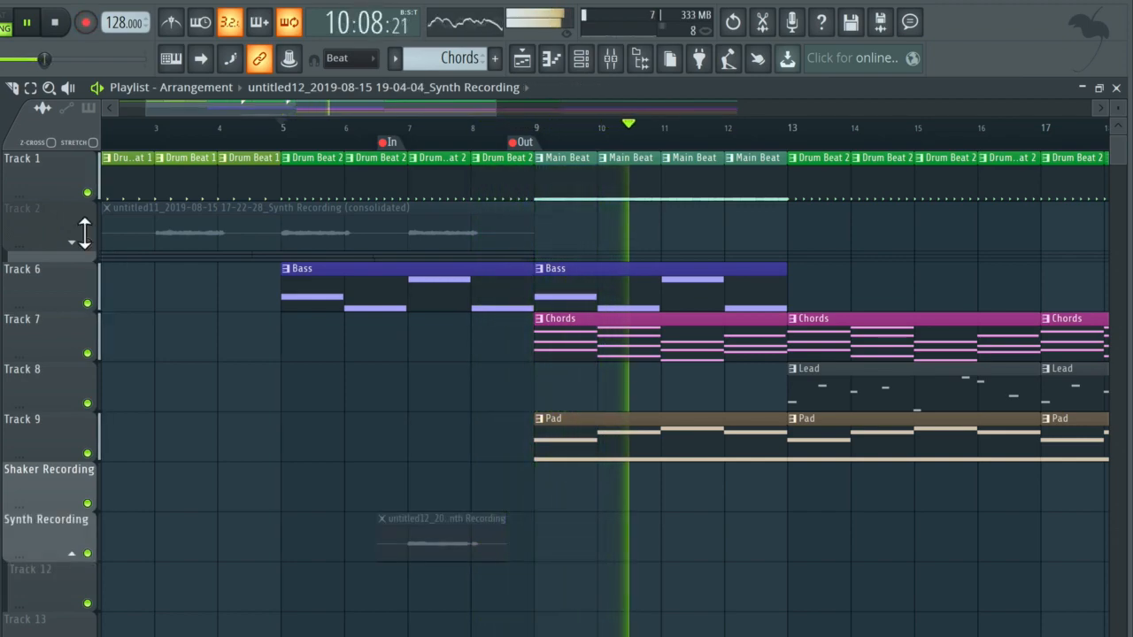
key(space)
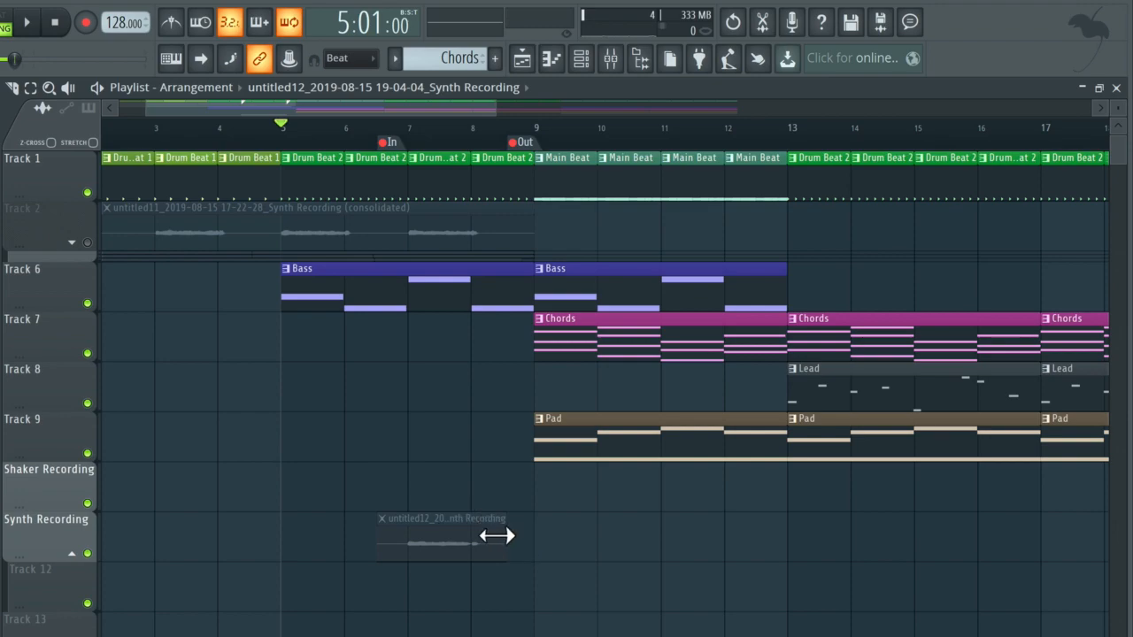
Unmute Track 2 and slice its consolidated synth clip at the In marker.
click(86, 242)
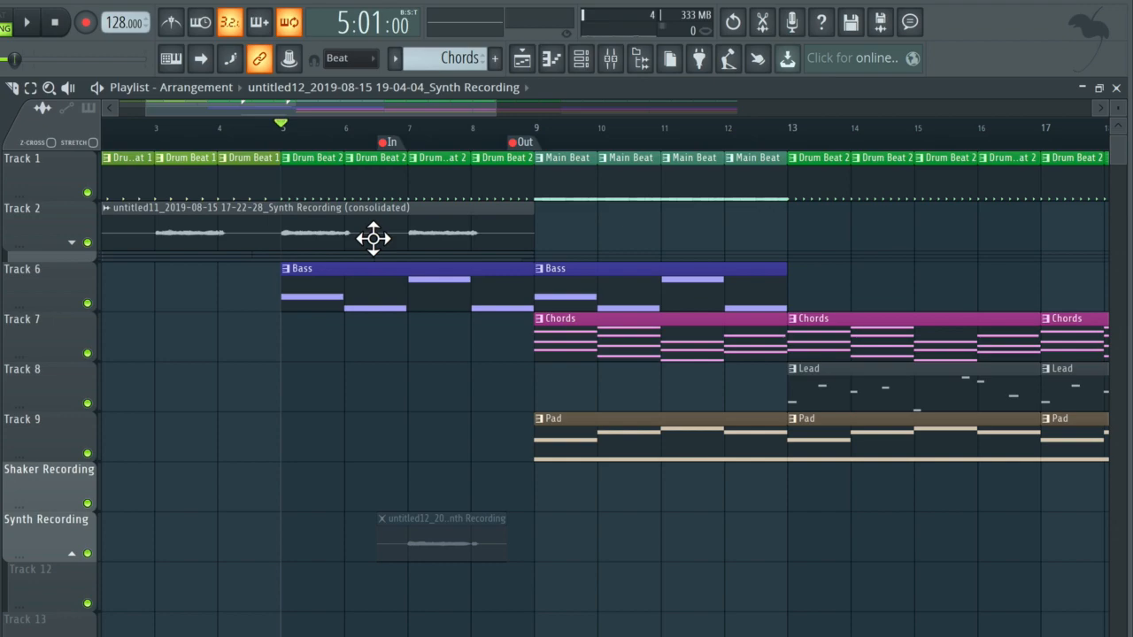
key(c)
drag(376, 205, 379, 260)
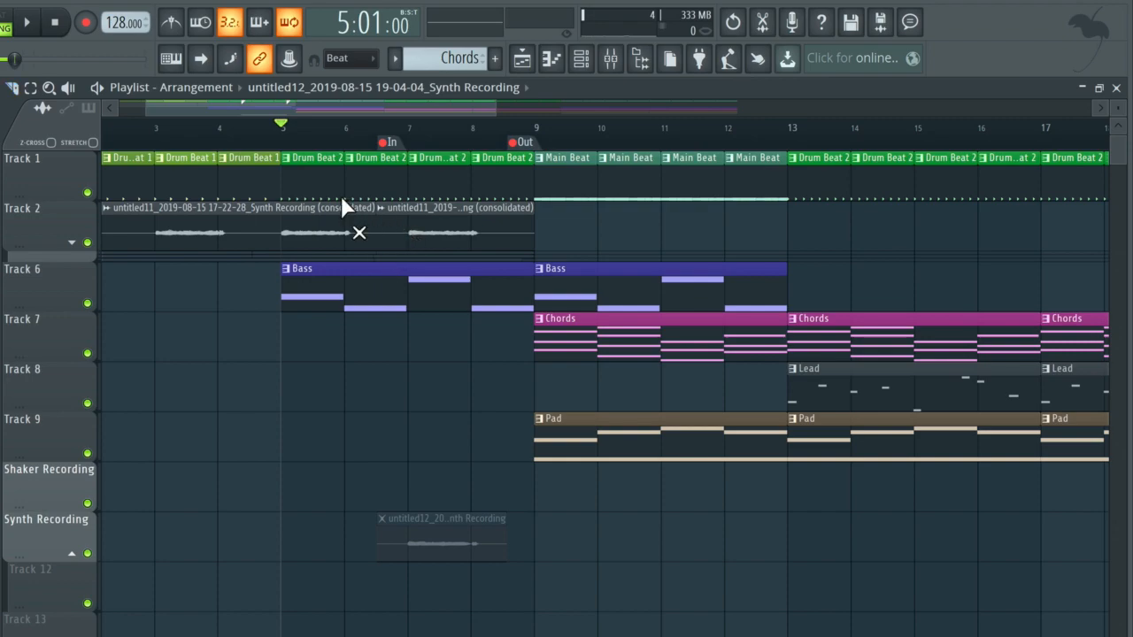
Mute the Track 2 clip piece after the slice and unmute the newly recorded synth take.
click(456, 229)
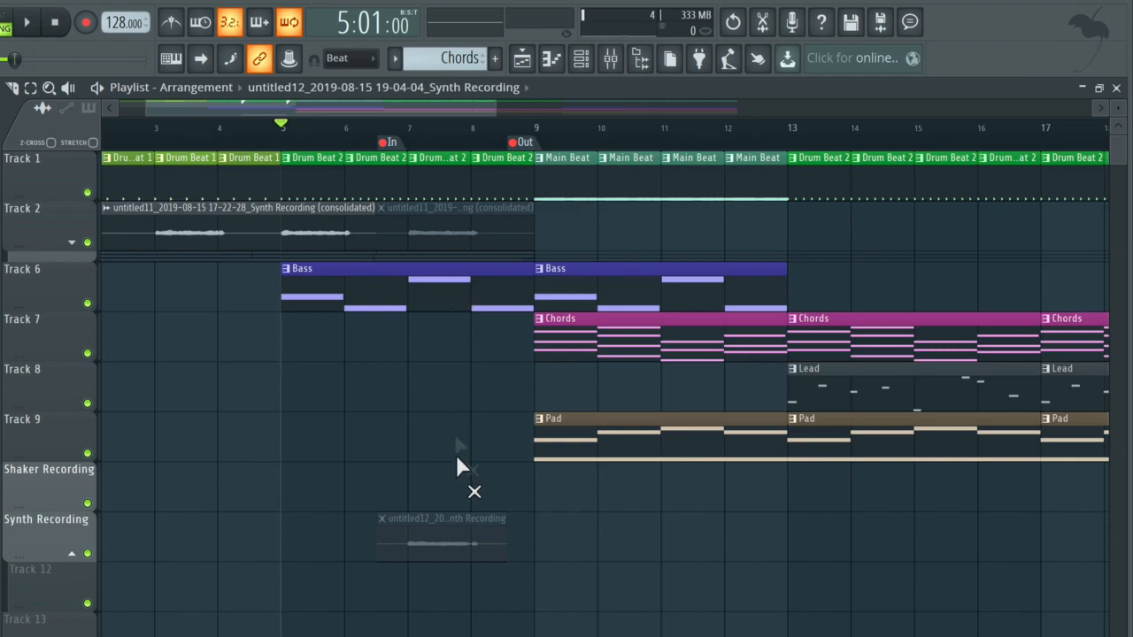
click(467, 545)
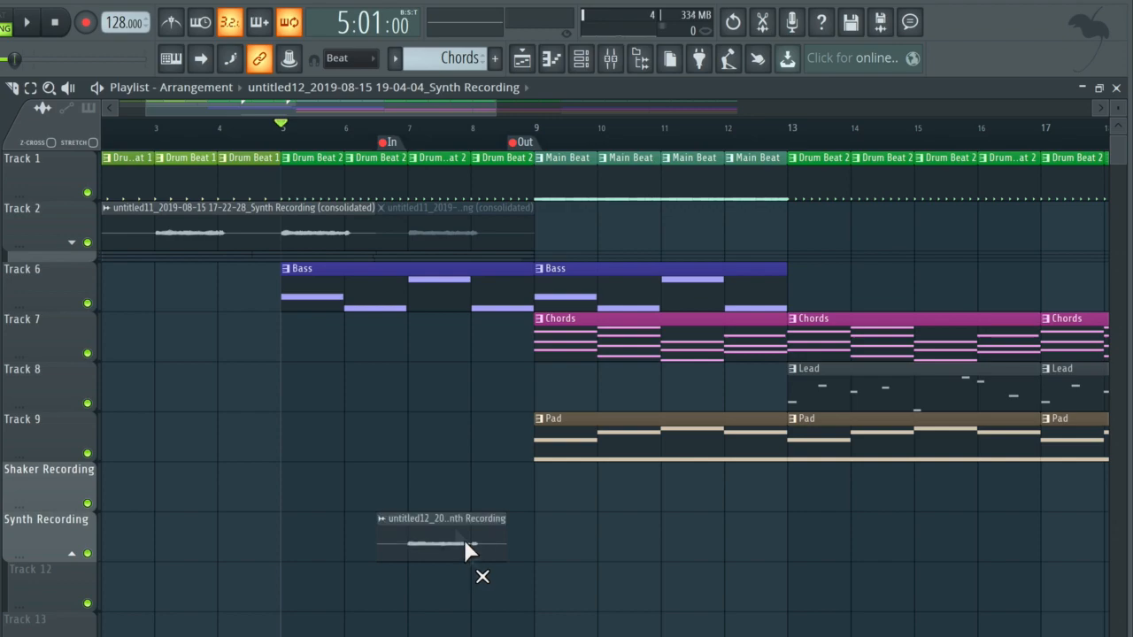
Play the arrangement from bar 3 through the replaced synth section to check the punched-in take.
click(146, 140)
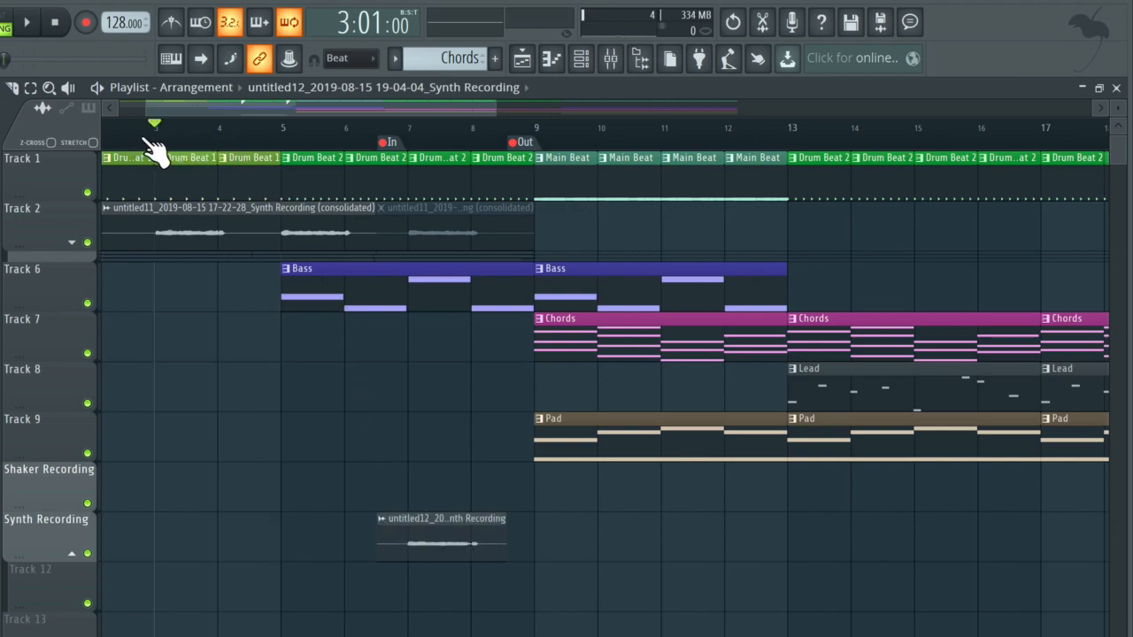
key(space)
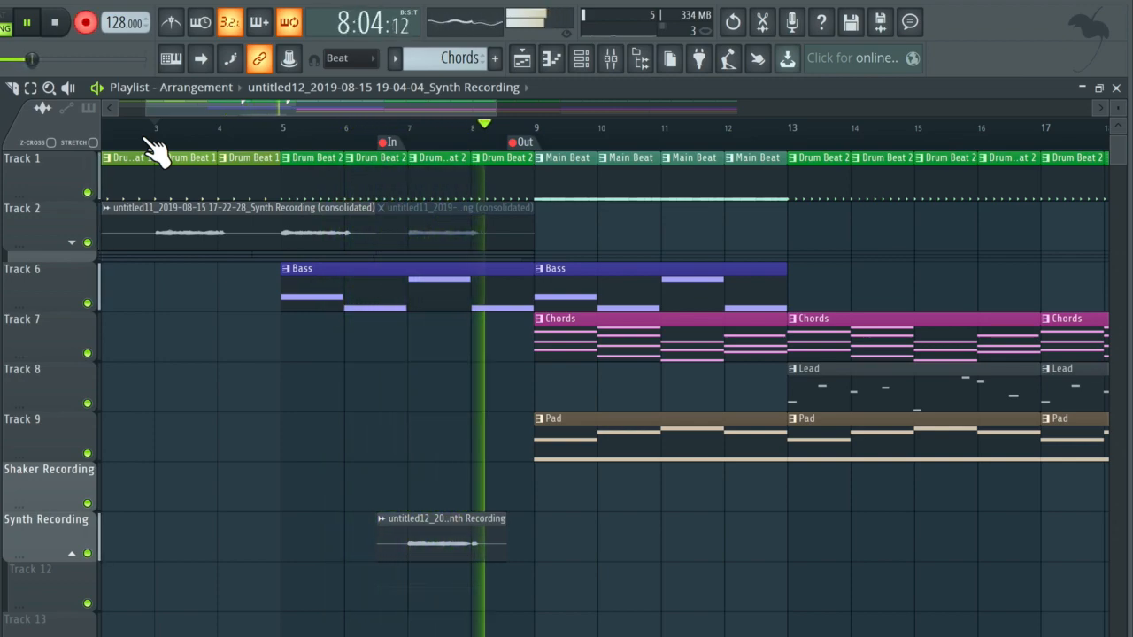
key(space)
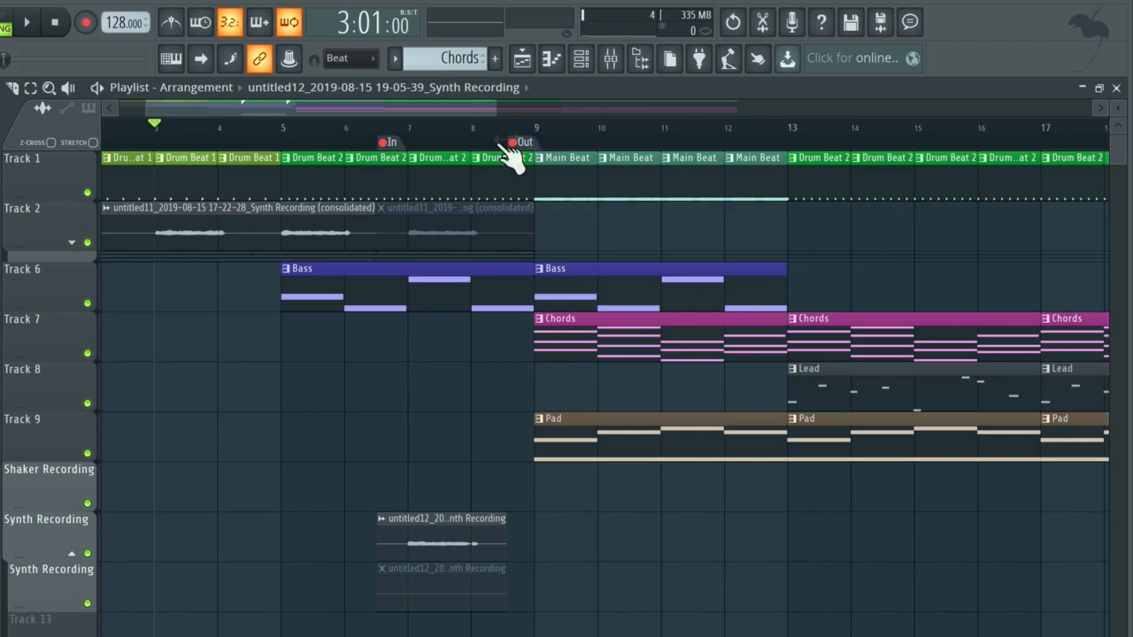
Delete the In and Out markers and the muted extra take on the second Synth Recording track.
right_click(392, 144)
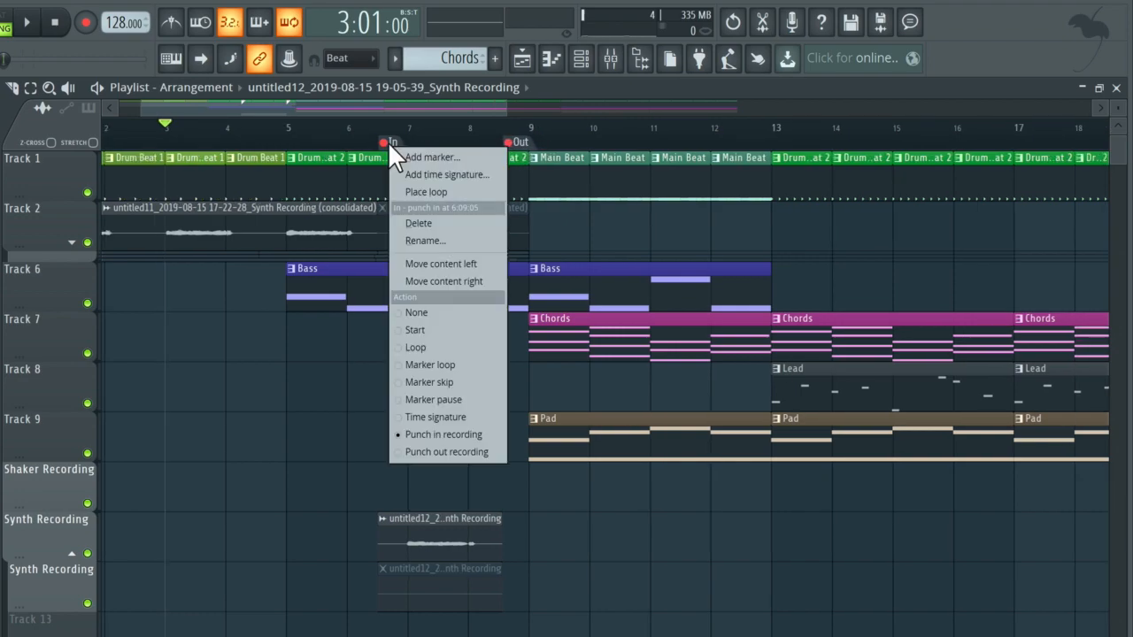
click(435, 221)
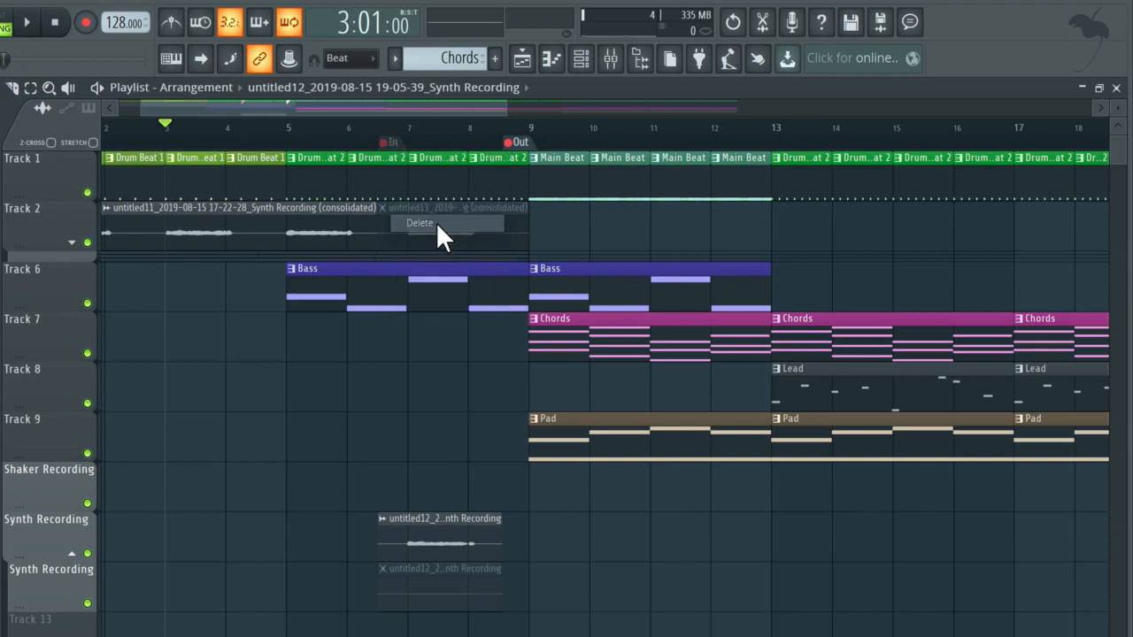
right_click(518, 142)
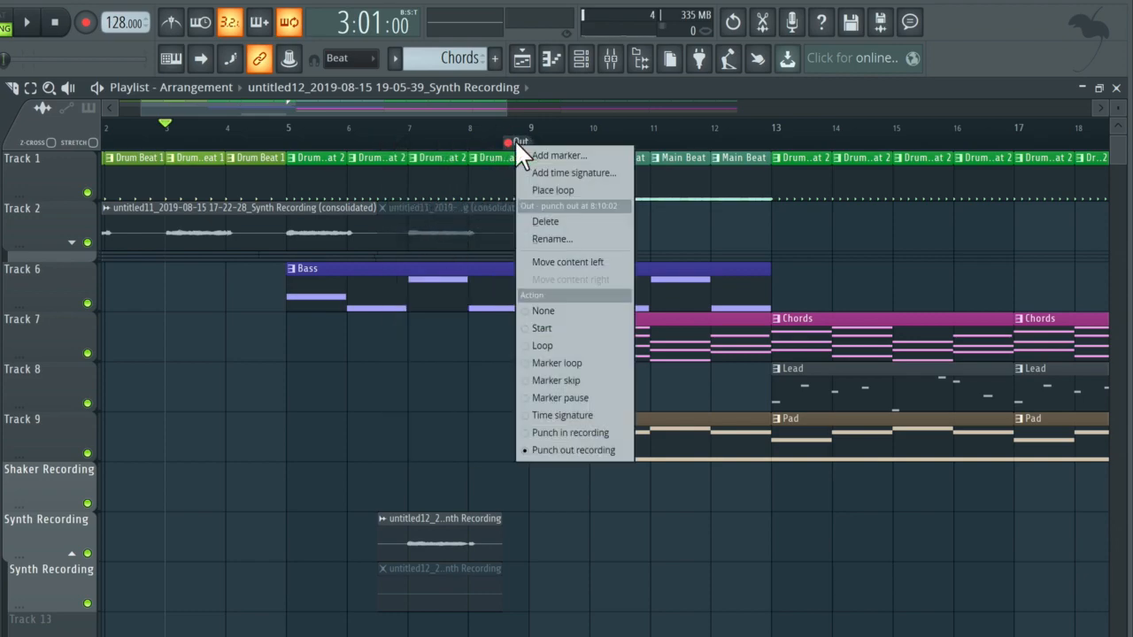
click(576, 222)
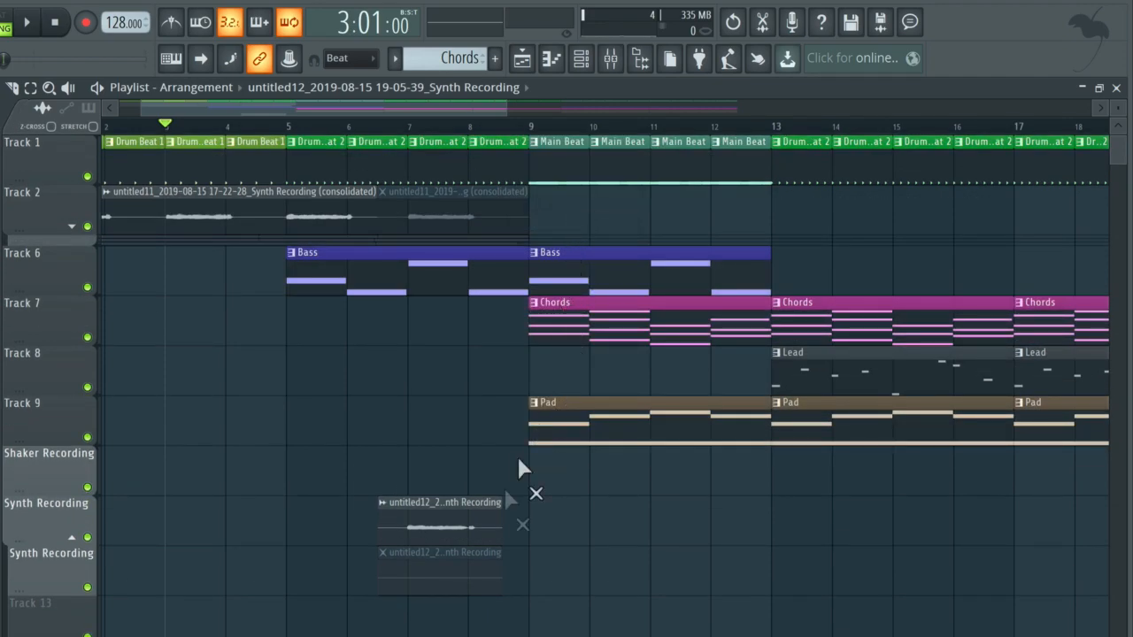
click(444, 580)
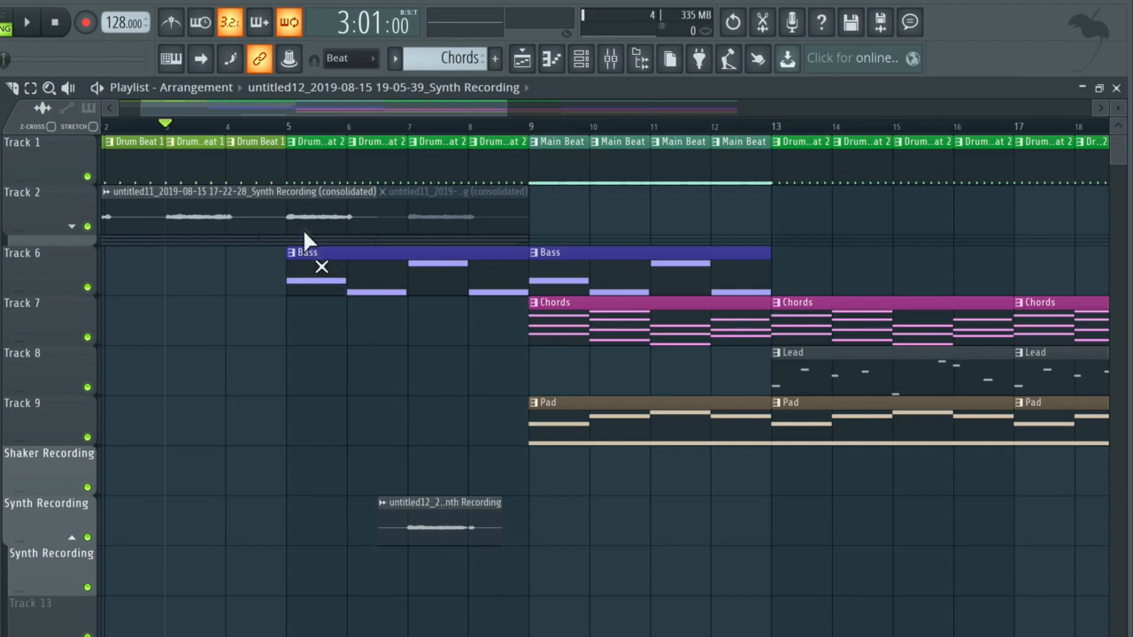
Consolidate the unmuted Track 2 synth clip and the new synth take from selection start, rendering to 16Bit int stereo WAV with Leave remainder tail.
click(454, 526)
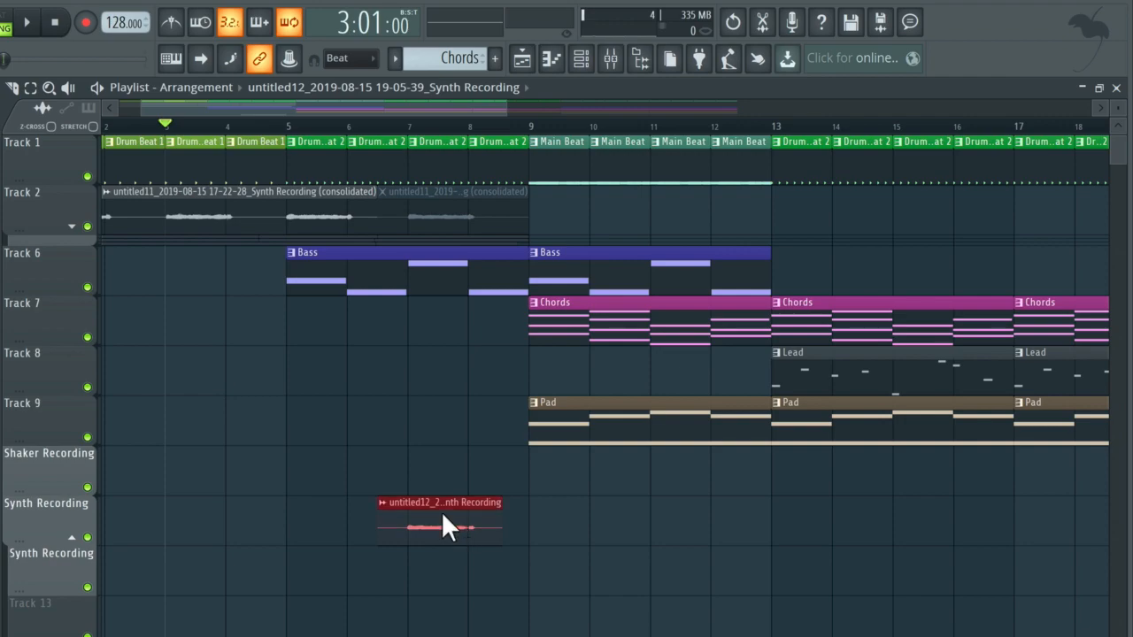
click(246, 200)
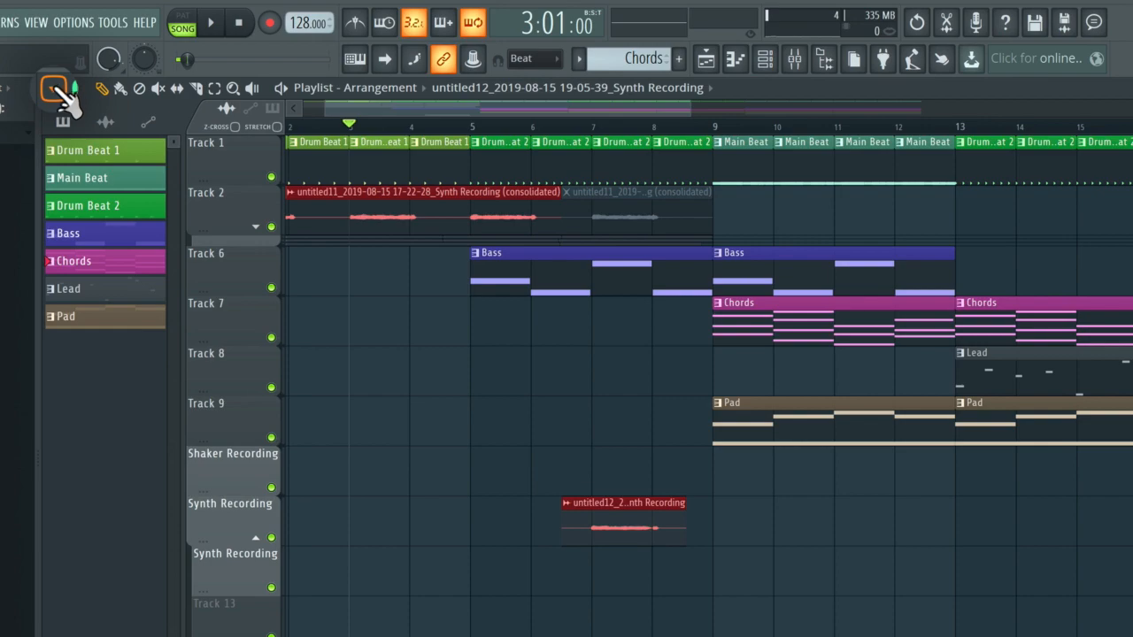
click(55, 87)
mouse_move(97, 124)
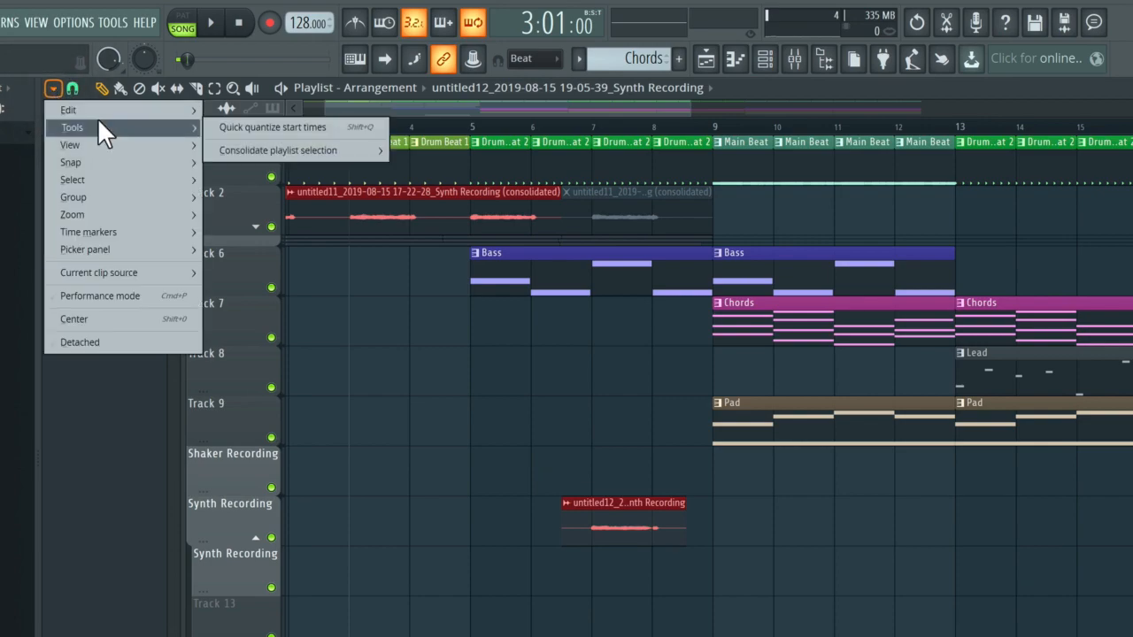
mouse_move(283, 153)
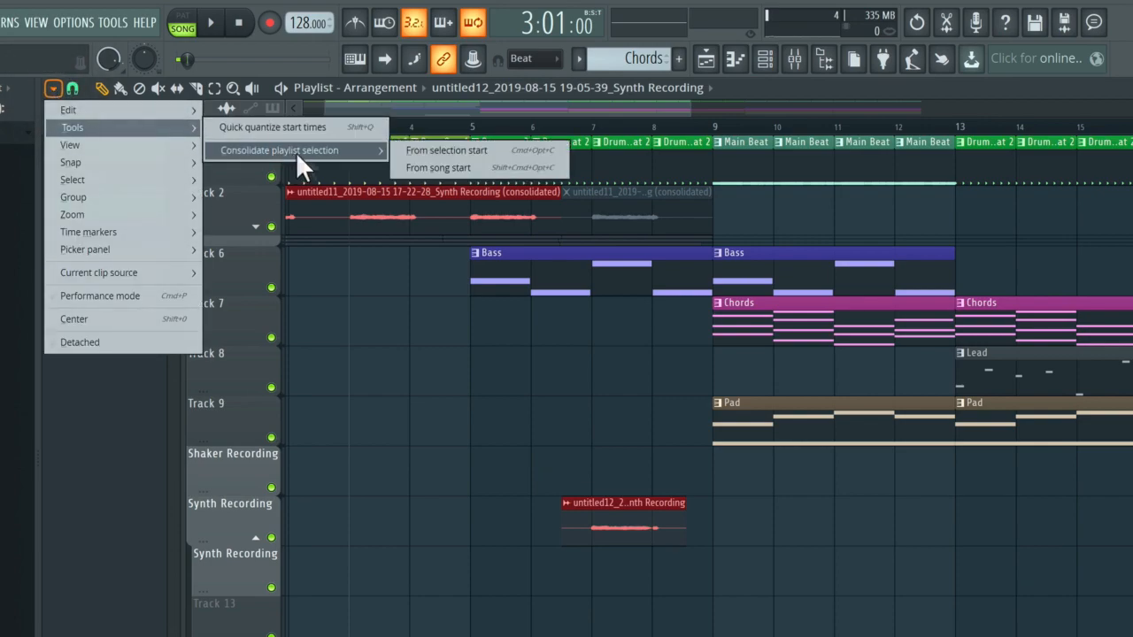
click(505, 149)
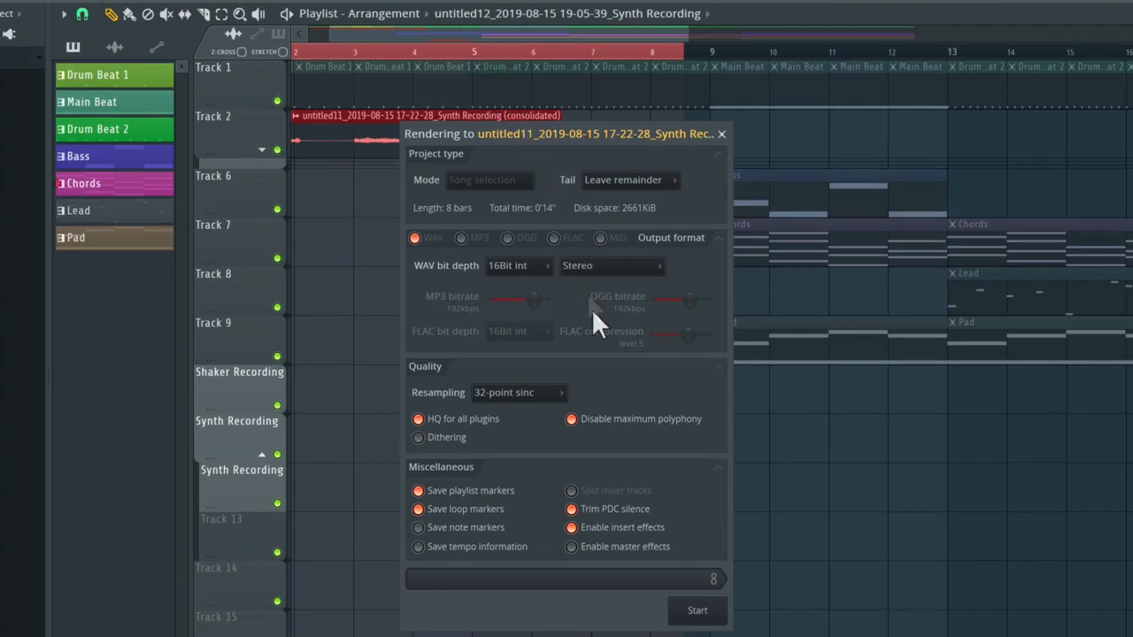
click(705, 611)
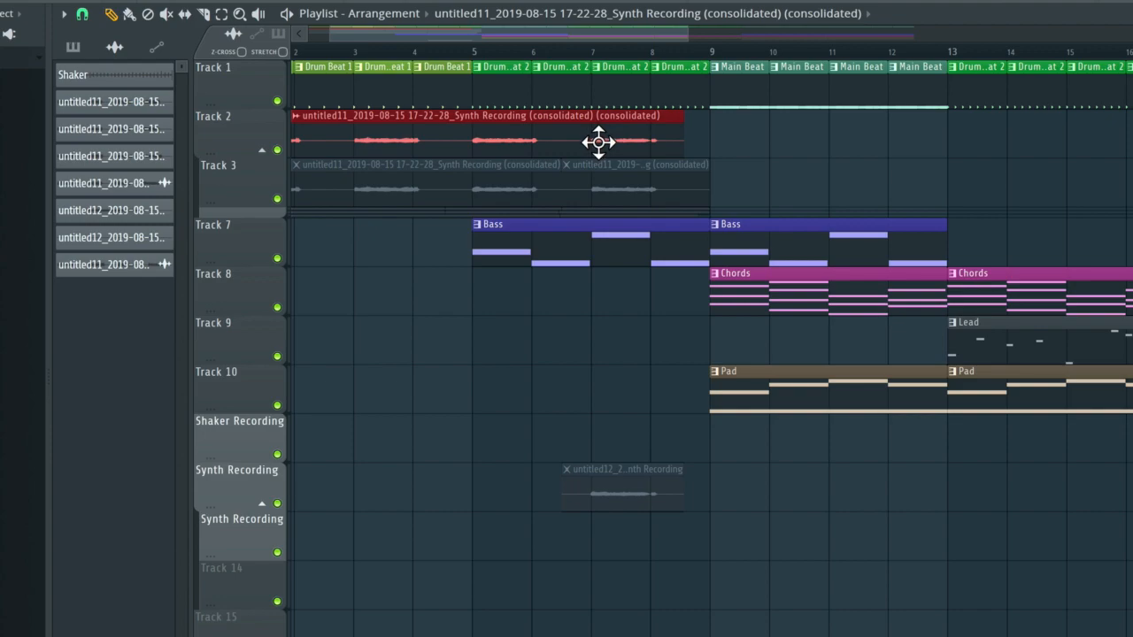
Delete the muted take from the Synth Recording track and collapse the track group under Track 2.
scroll(598, 142, left, 1)
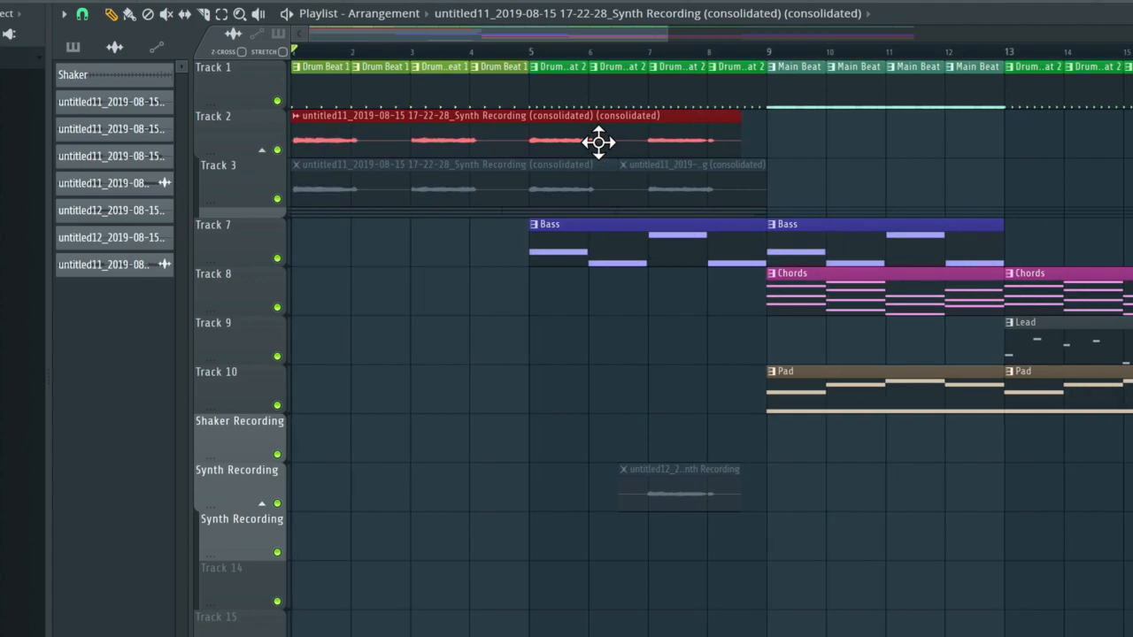
right_click(662, 485)
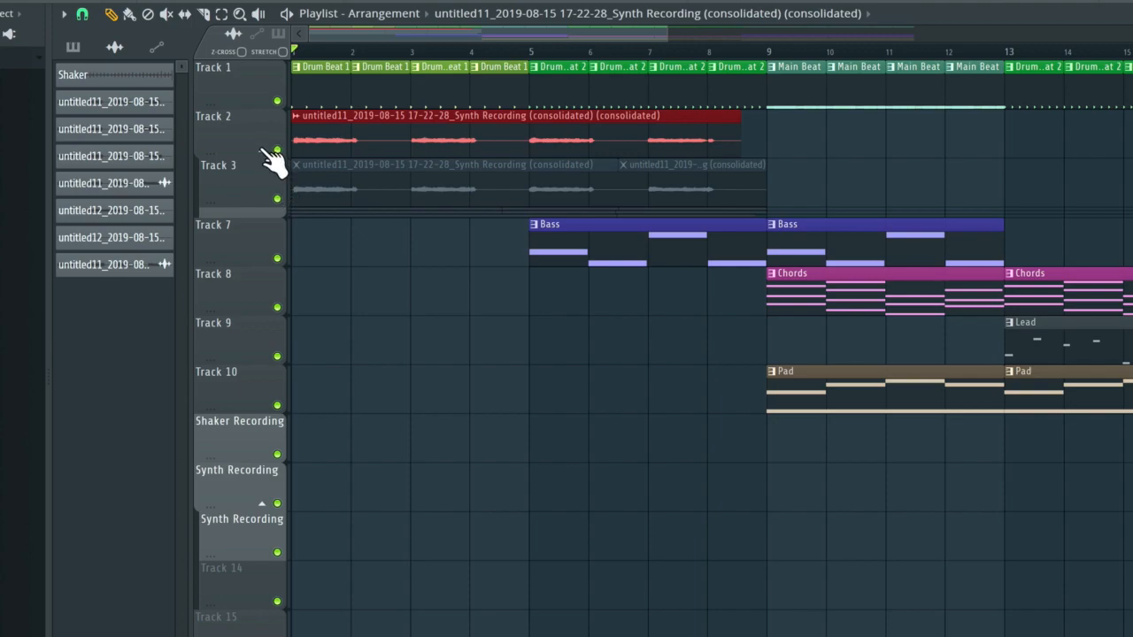
click(263, 150)
click(265, 152)
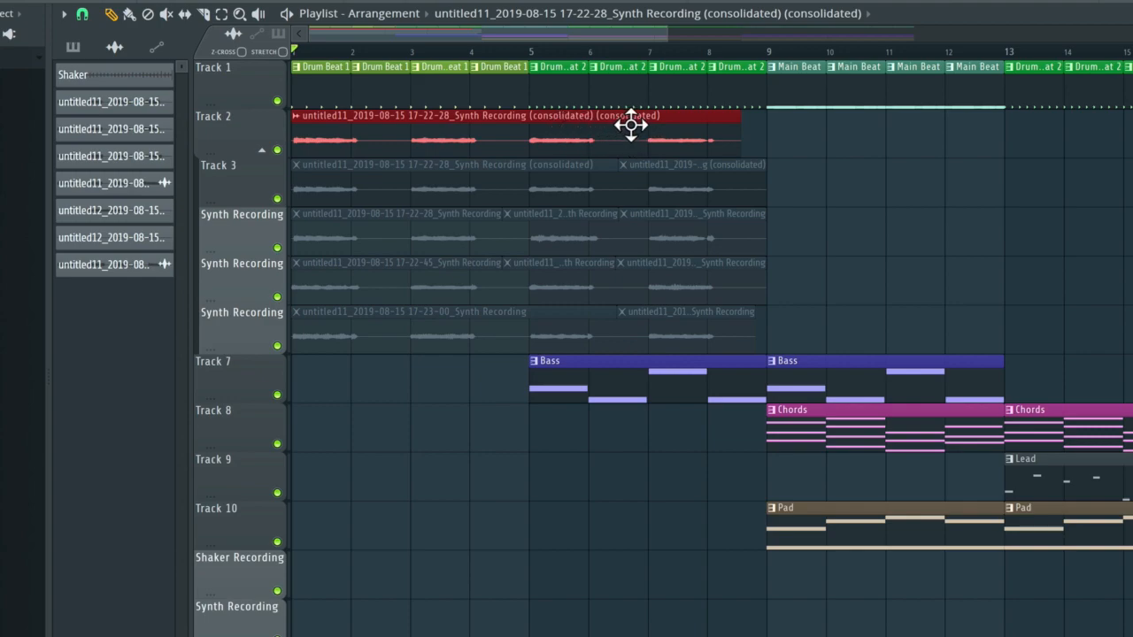
click(262, 150)
Play the arrangement from bar 1 into the Main Beat section to check the consolidated synth clip, and stop playback.
key(space)
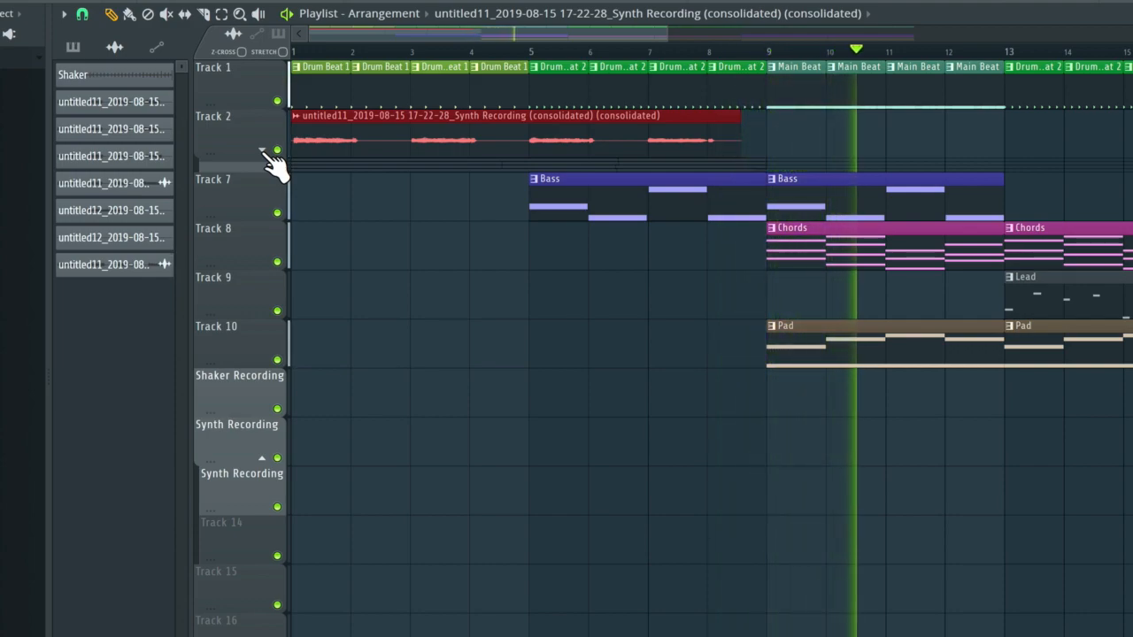
key(space)
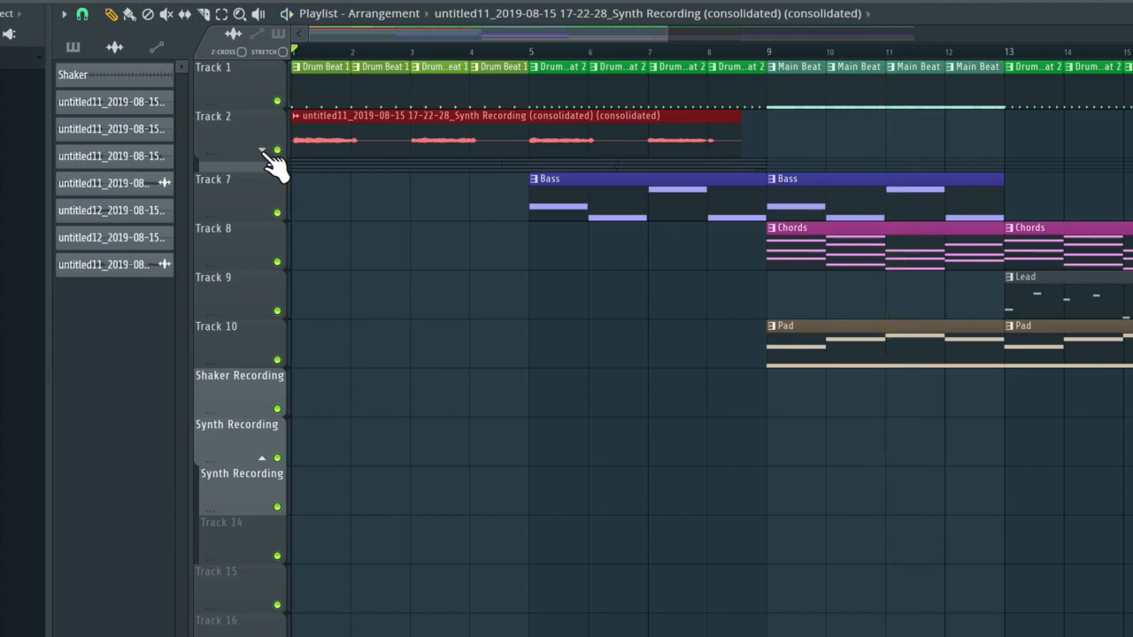